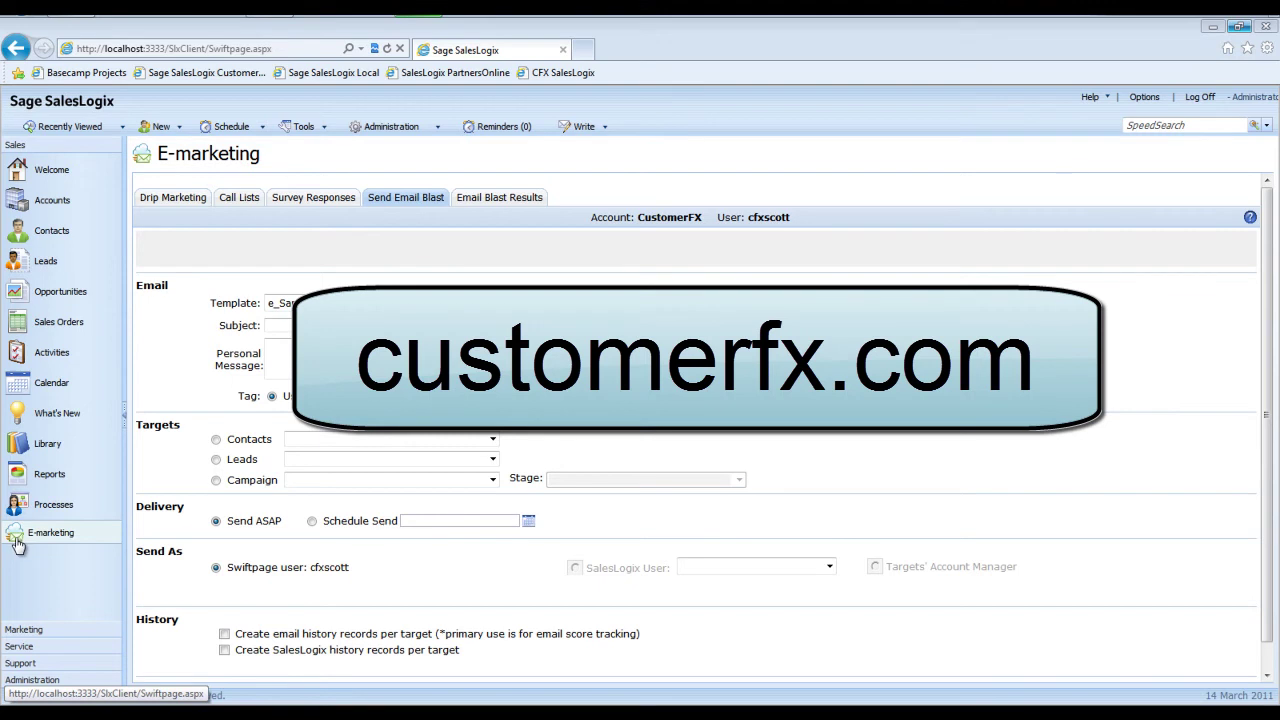
# Step: Go to E-marketing's Send Email Blast form with the 'e_Sample - Event Invitation Gala' template loaded
pyautogui.click(17, 543)
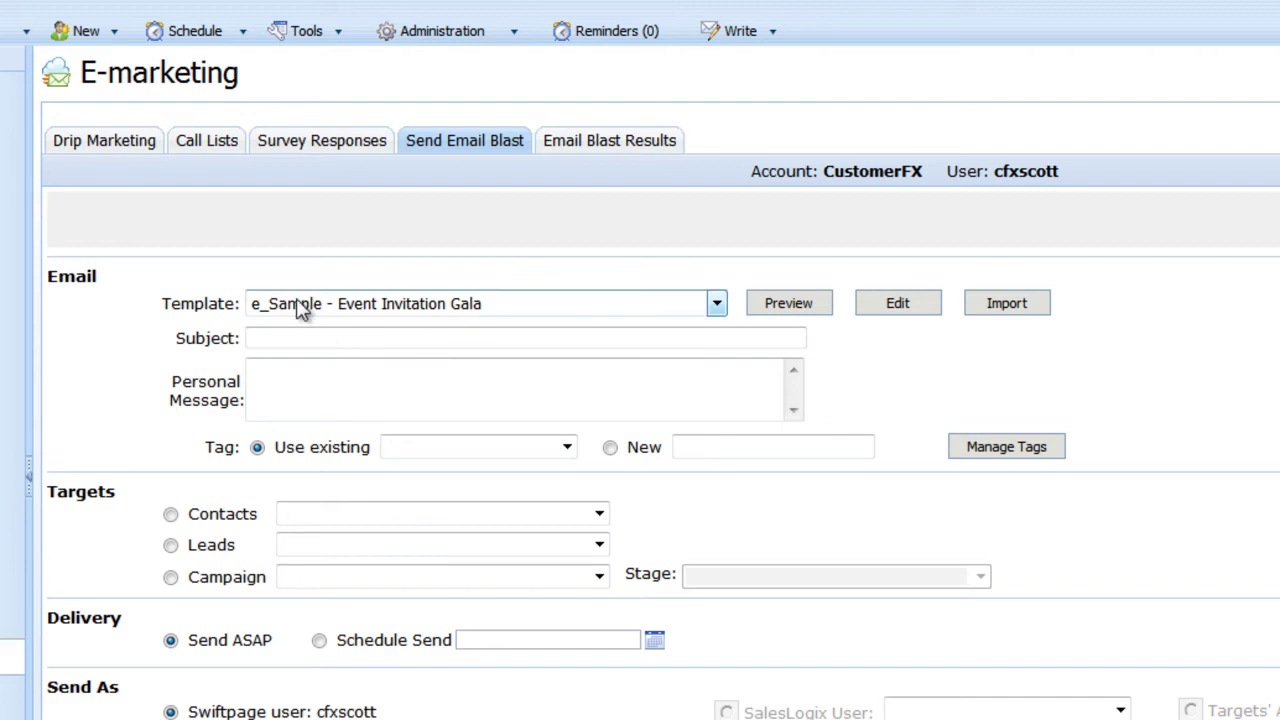
pyautogui.click(715, 306)
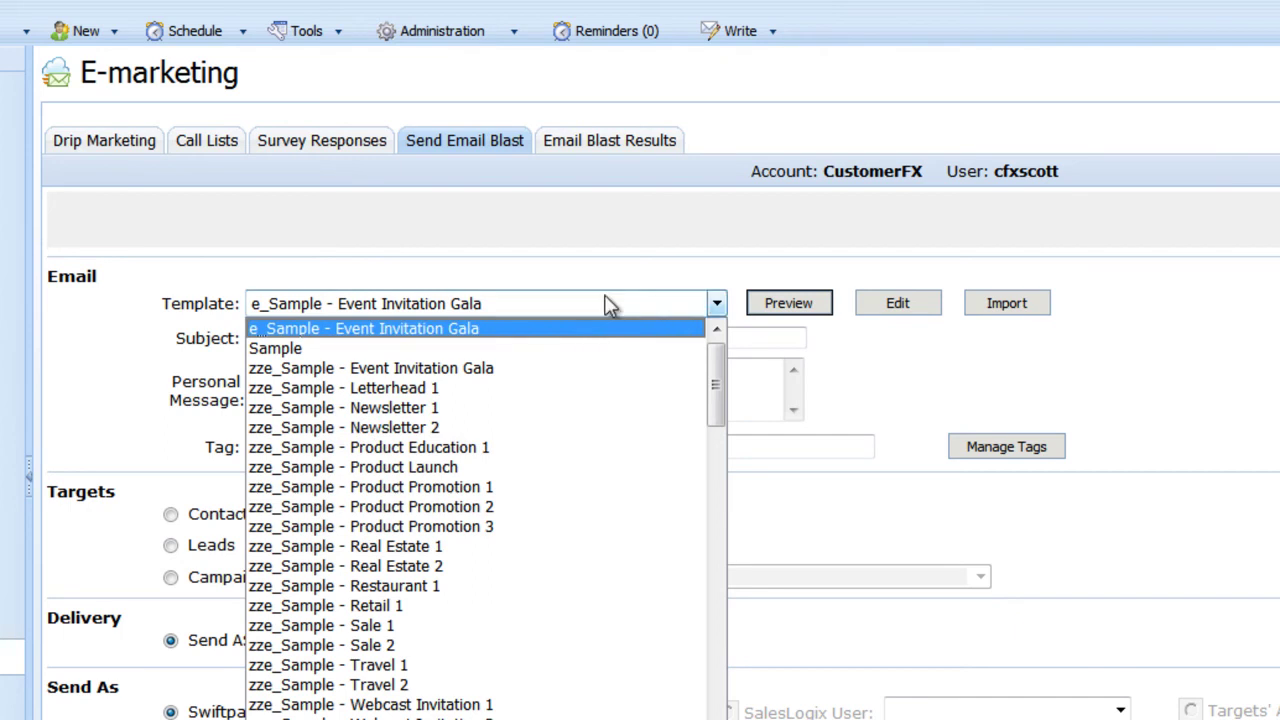
pyautogui.click(620, 273)
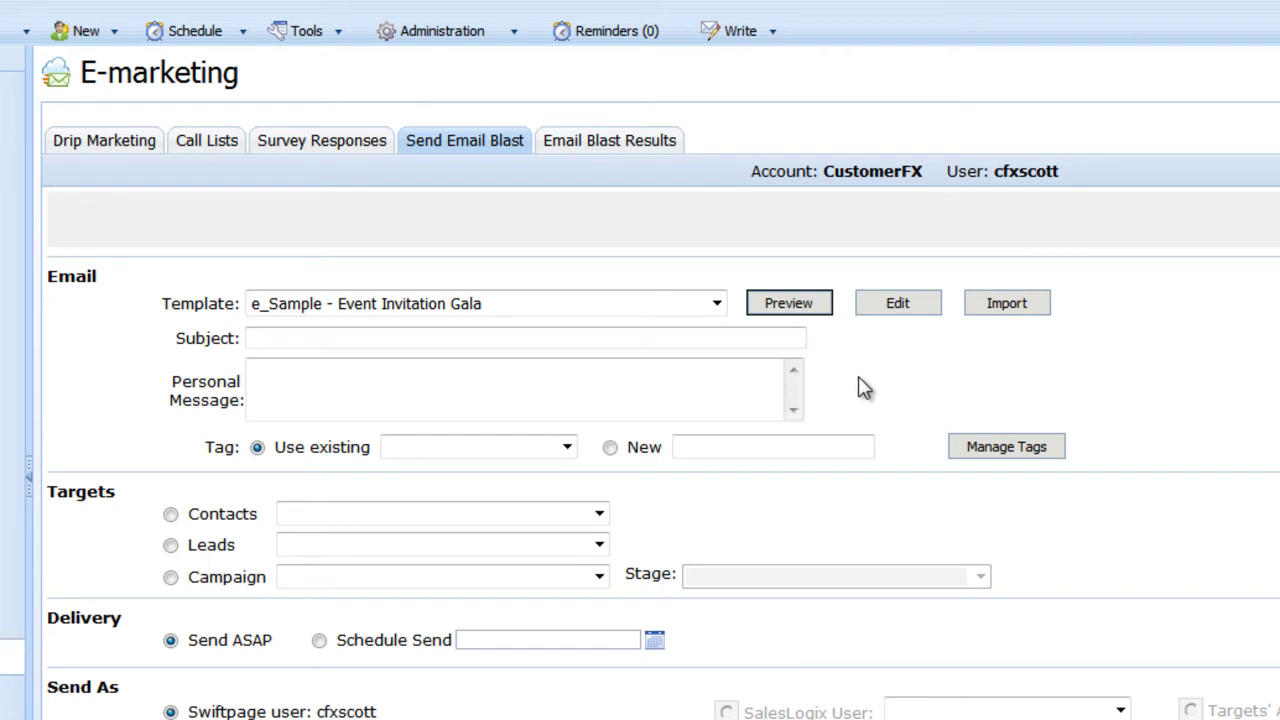
# Step: Enter 'here is the stuff' as the email blast subject
pyautogui.click(537, 338)
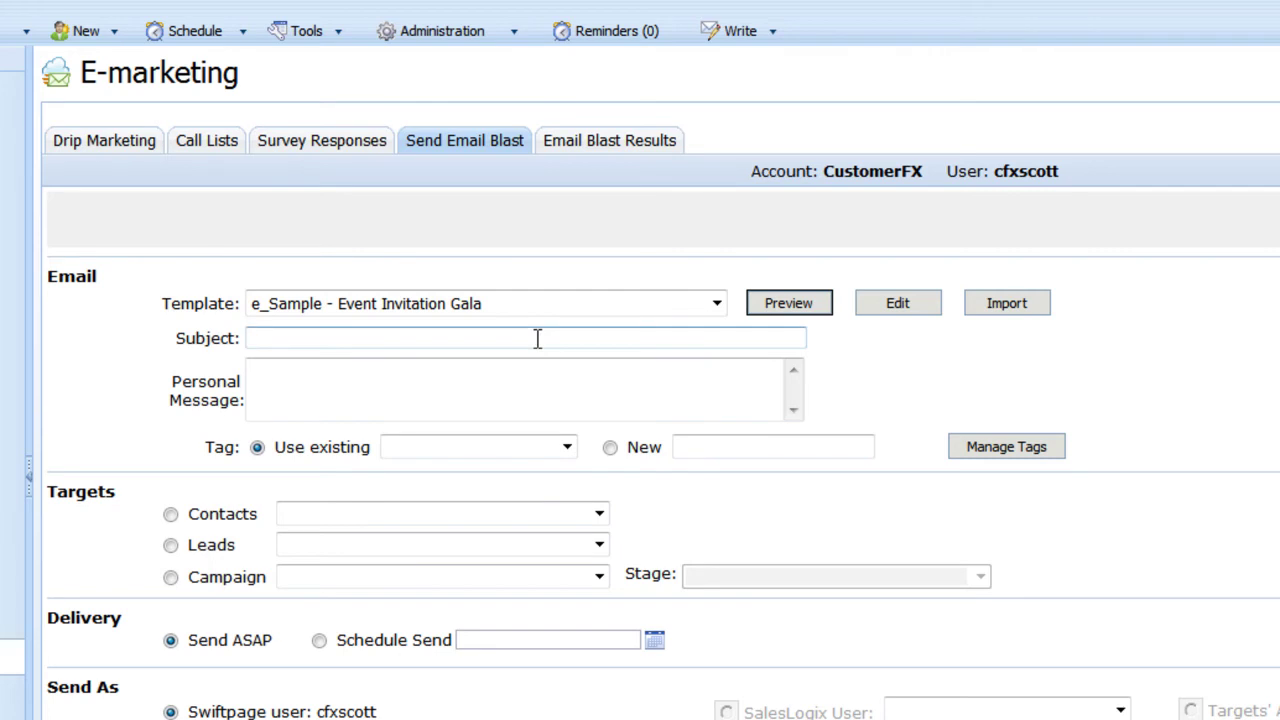
pyautogui.write('h')
pyautogui.write('ere is the')
pyautogui.write(' stuff')
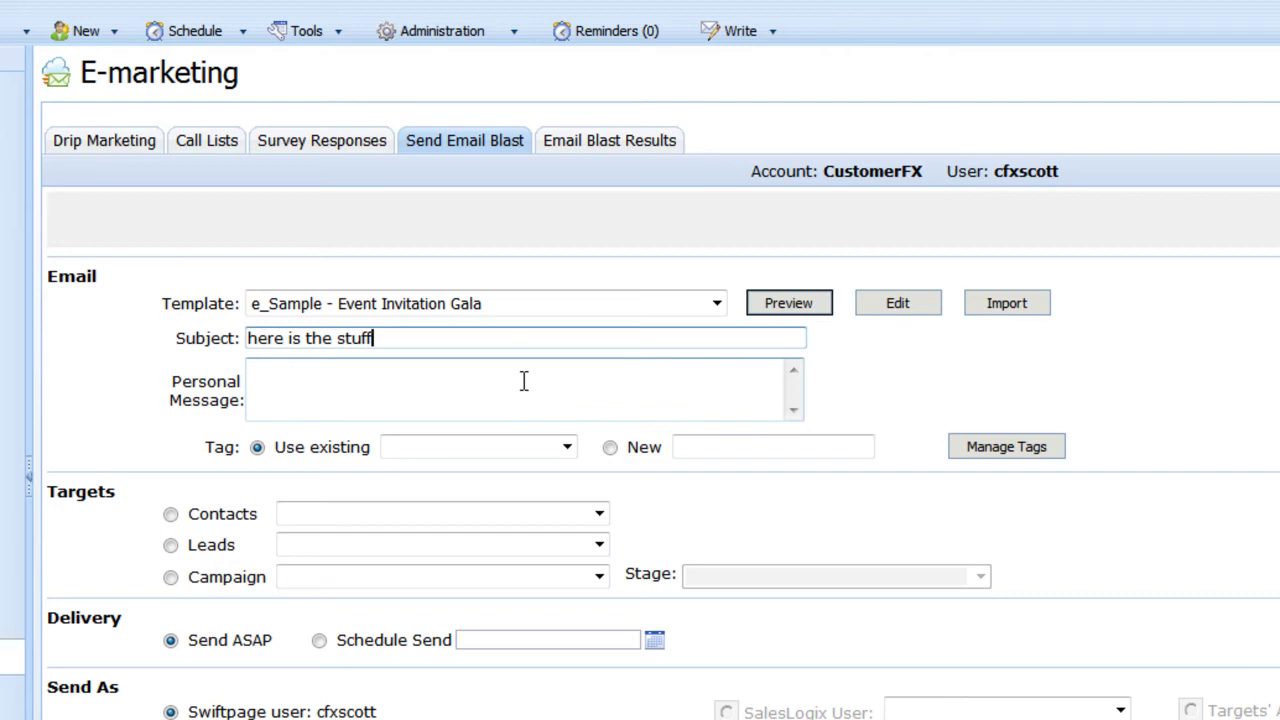
pyautogui.click(523, 380)
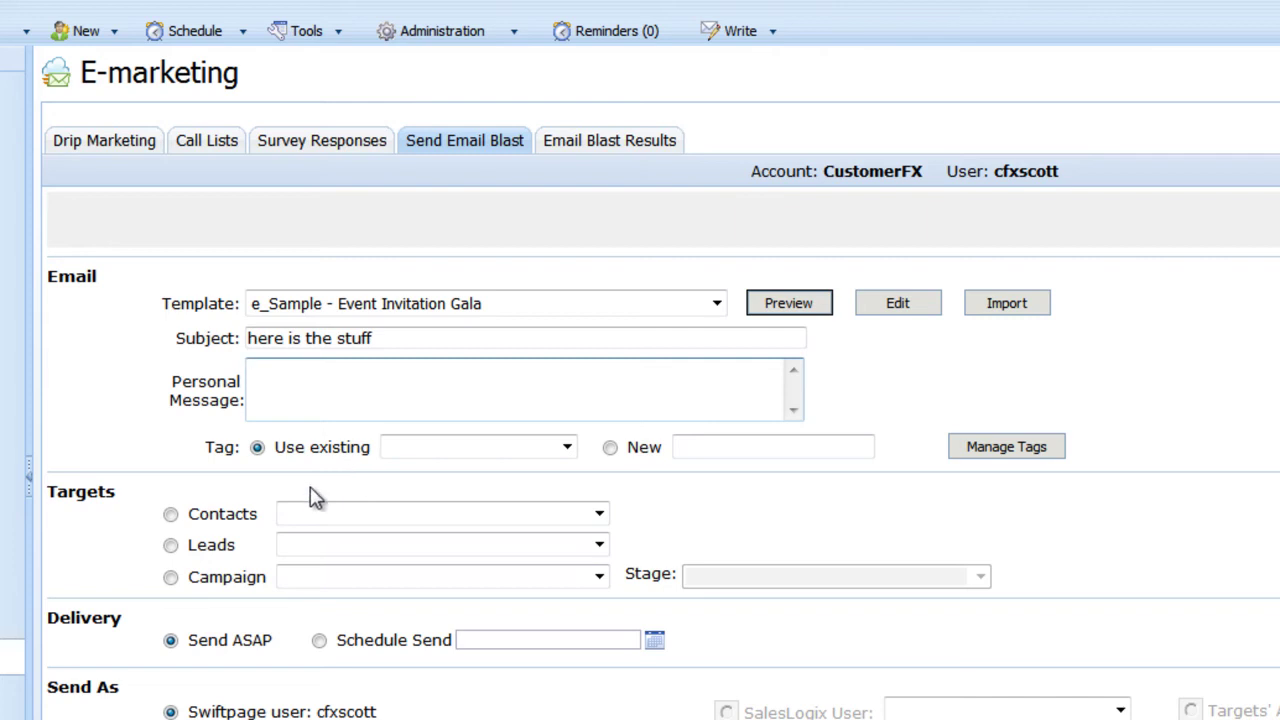
# Step: Target all contacts in the Dell Optiplex Special campaign and bring up the send date picker
pyautogui.click(171, 516)
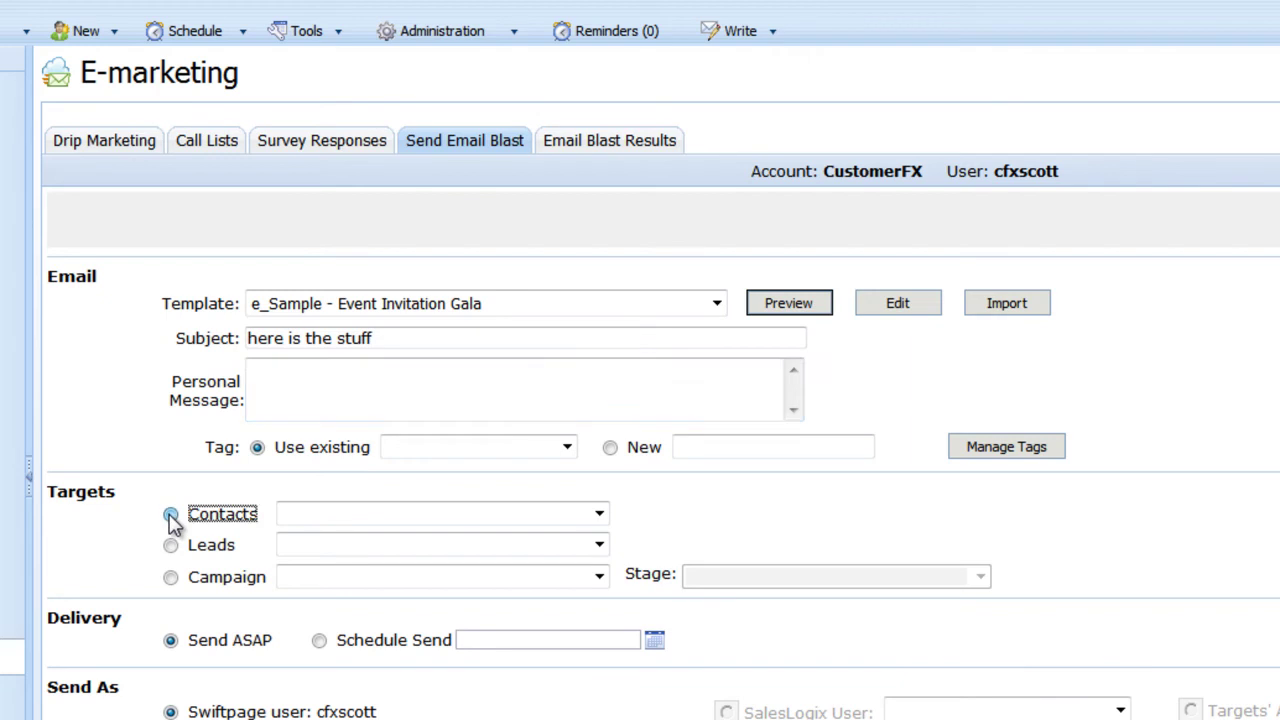
pyautogui.click(601, 516)
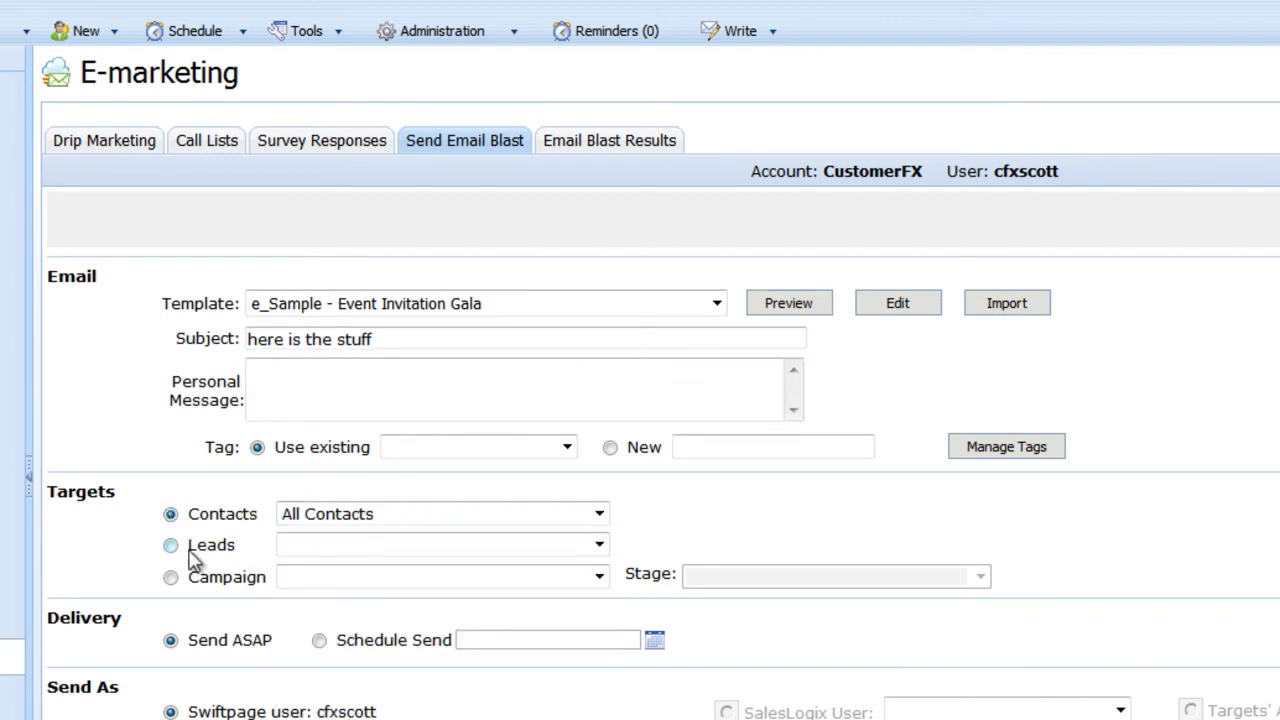
pyautogui.click(171, 580)
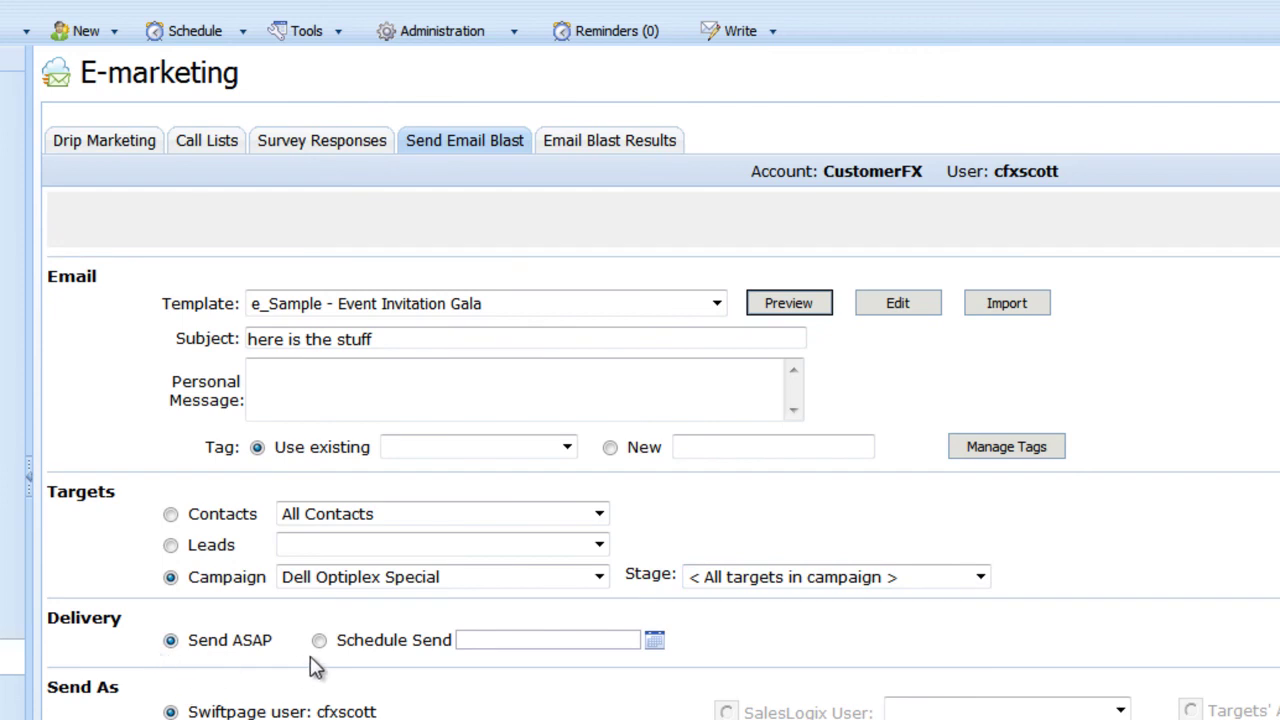
pyautogui.click(655, 640)
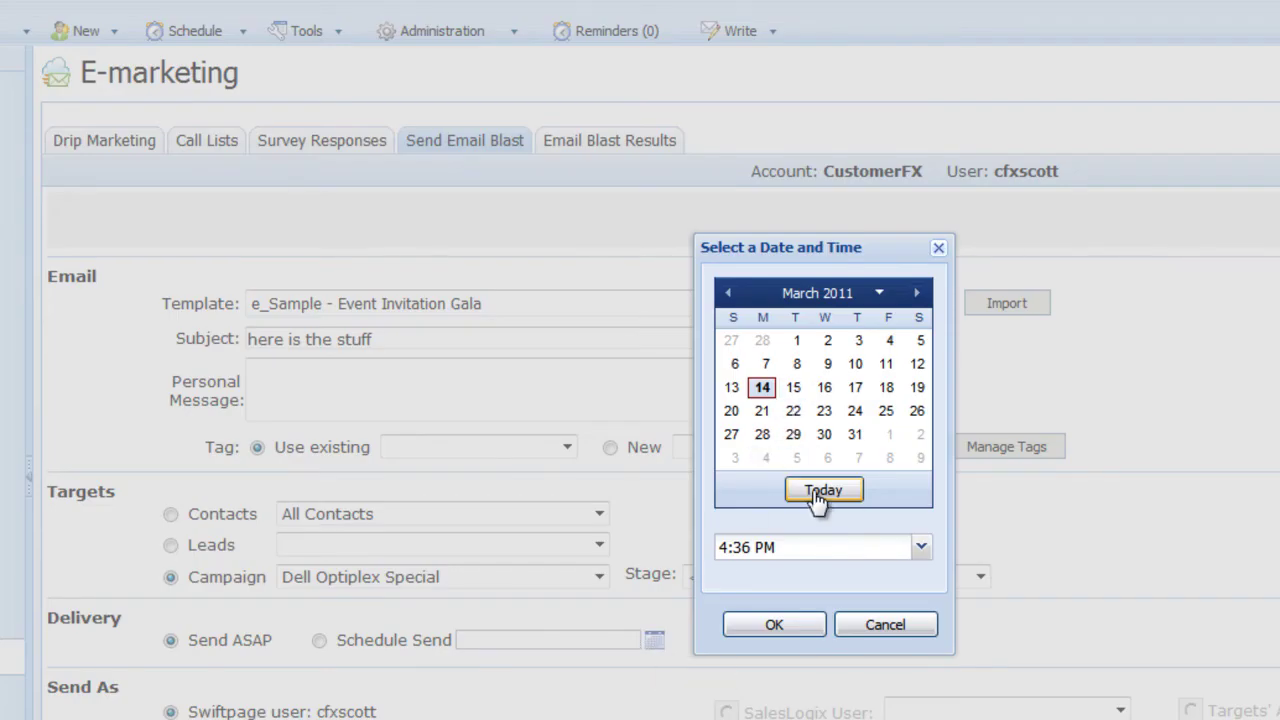
# Step: Schedule the blast to send today, 3/14/2011 at 4:36 PM
pyautogui.click(776, 623)
pyautogui.scroll(-3, 700, 585)
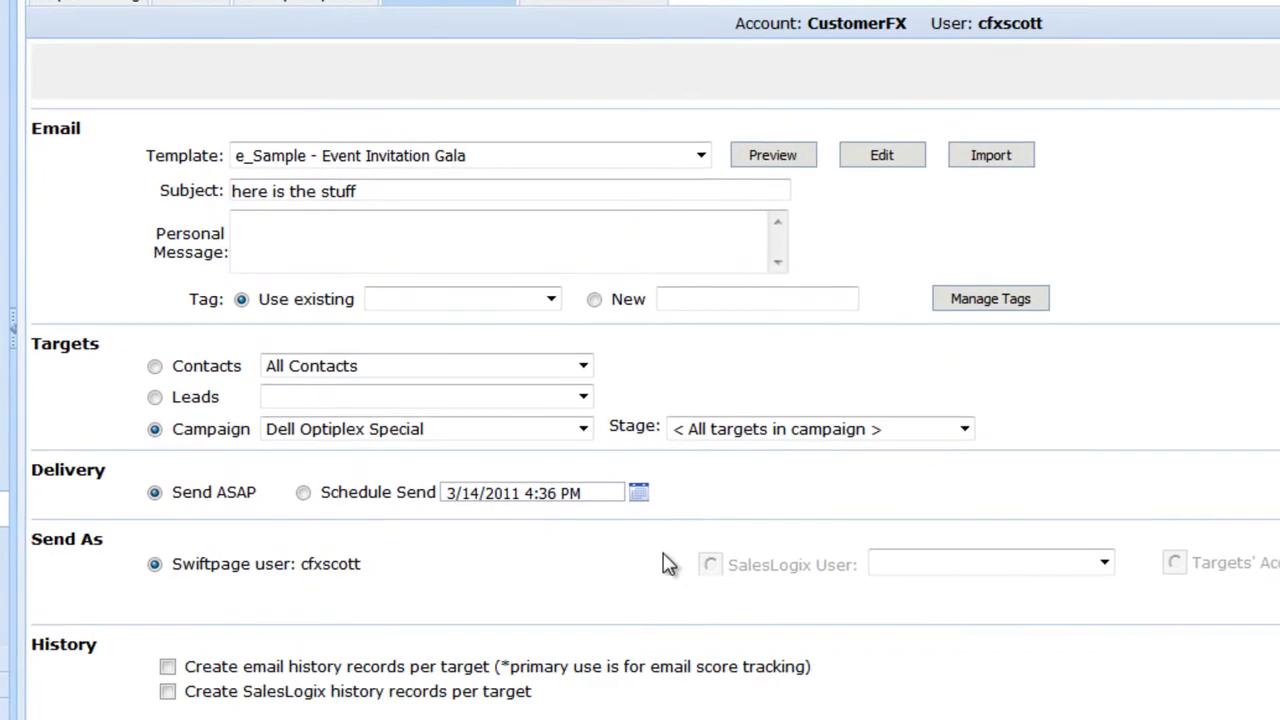
pyautogui.scroll(-1, 651, 550)
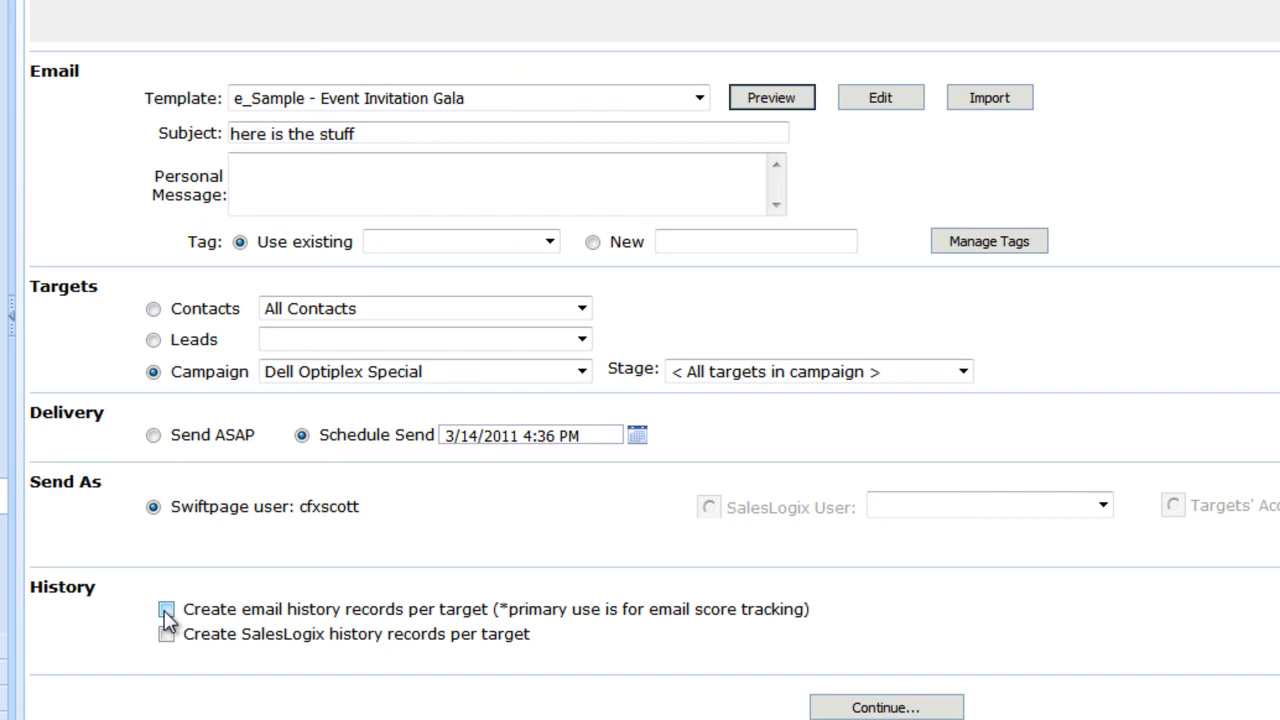
# Step: Enable 'Create SalesLogix history records per target' instead of email history records
pyautogui.click(167, 638)
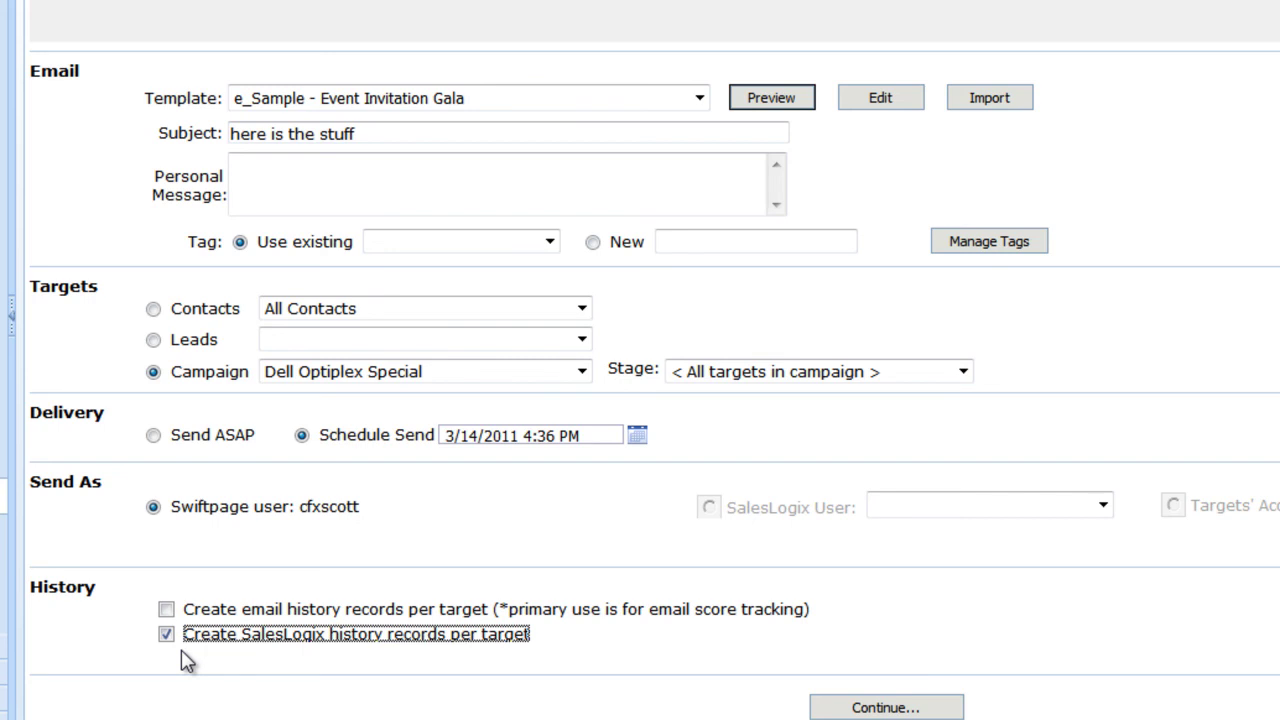
pyautogui.click(812, 338)
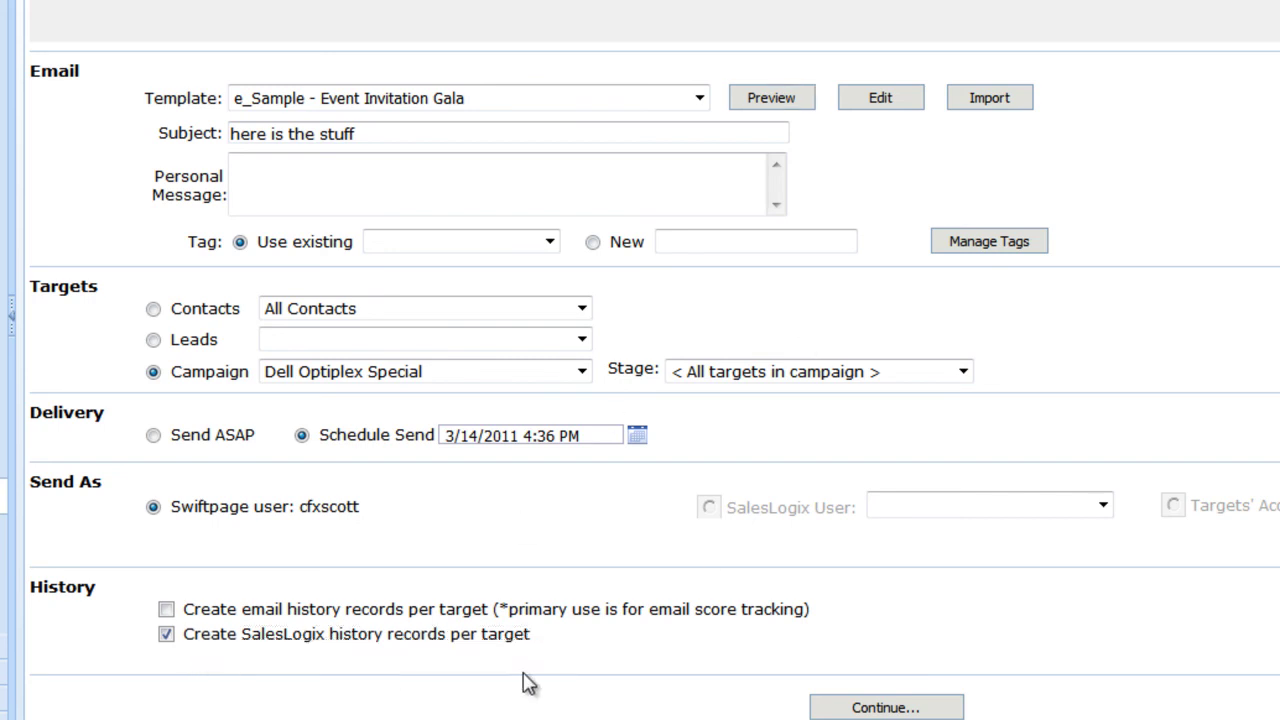